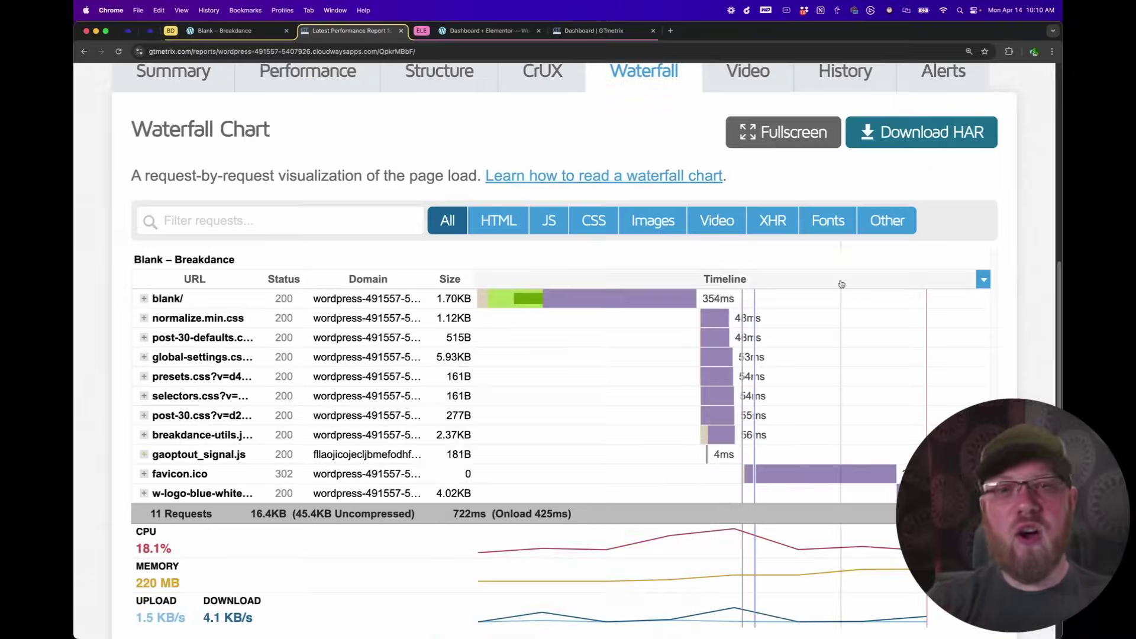
- Show the Breakdance site's Installed Plugins list, with Breakdance 2.3.1 as the sole active plugin
{"action": "scroll", "coordinate": [1003, 195], "scroll_direction": "up", "scroll_amount": 2}
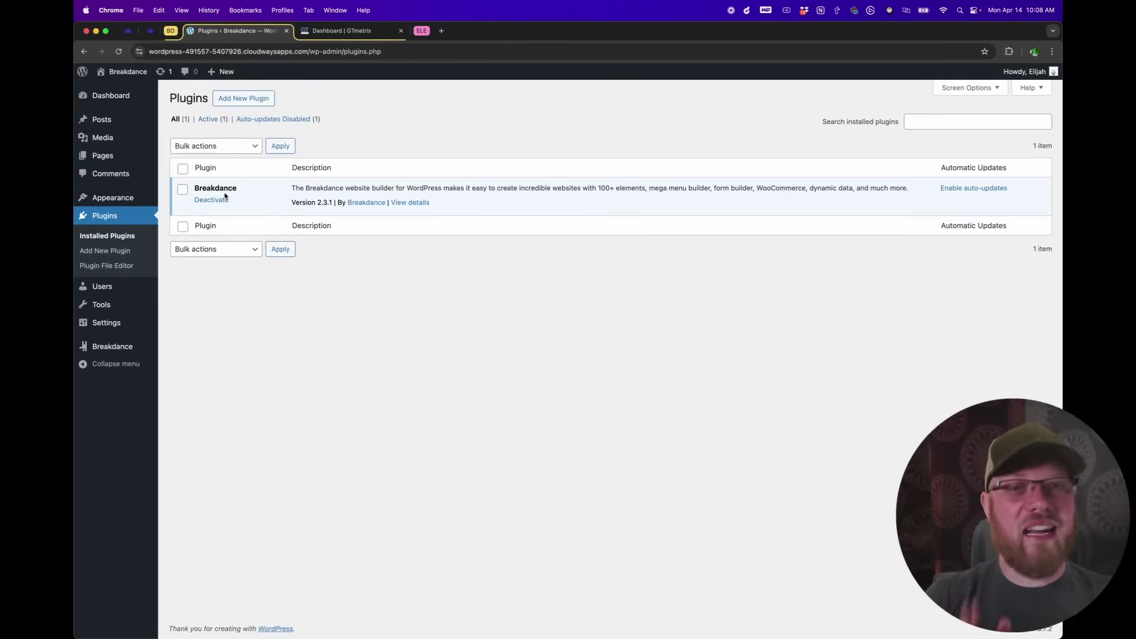
- In Breakdance Performance settings, enable Remove Gutenberg Blocks CSS, Remove & Disable Pingbacks and Disable WP Emoji
{"action": "left_click", "coordinate": [421, 30]}
{"action": "left_click", "coordinate": [482, 30]}
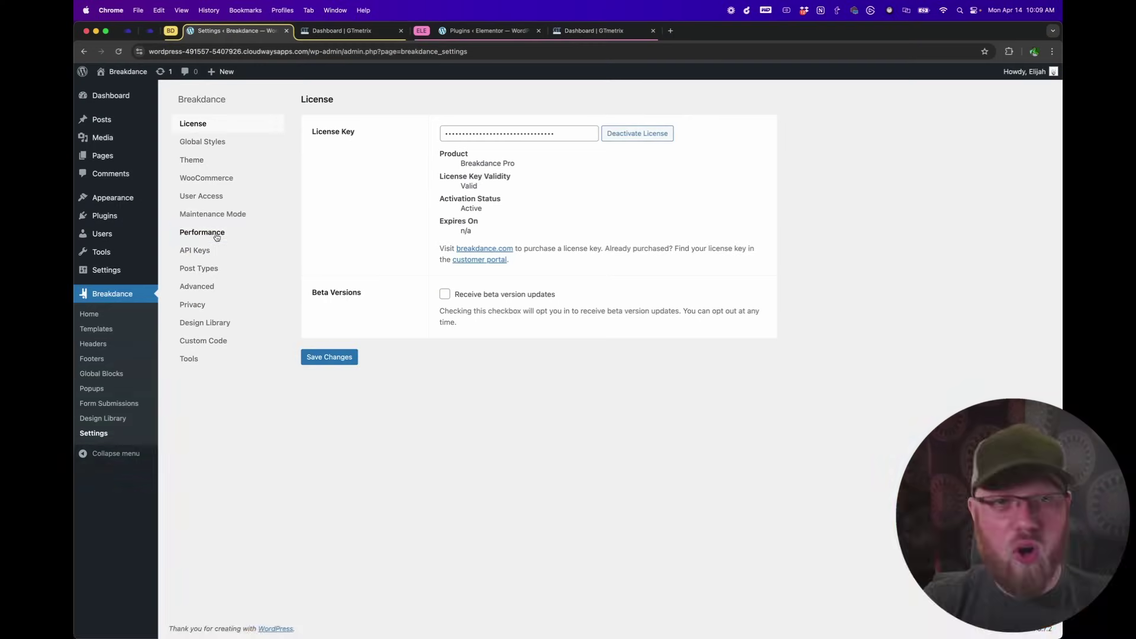
{"action": "left_click", "coordinate": [201, 232]}
{"action": "left_click", "coordinate": [445, 132]}
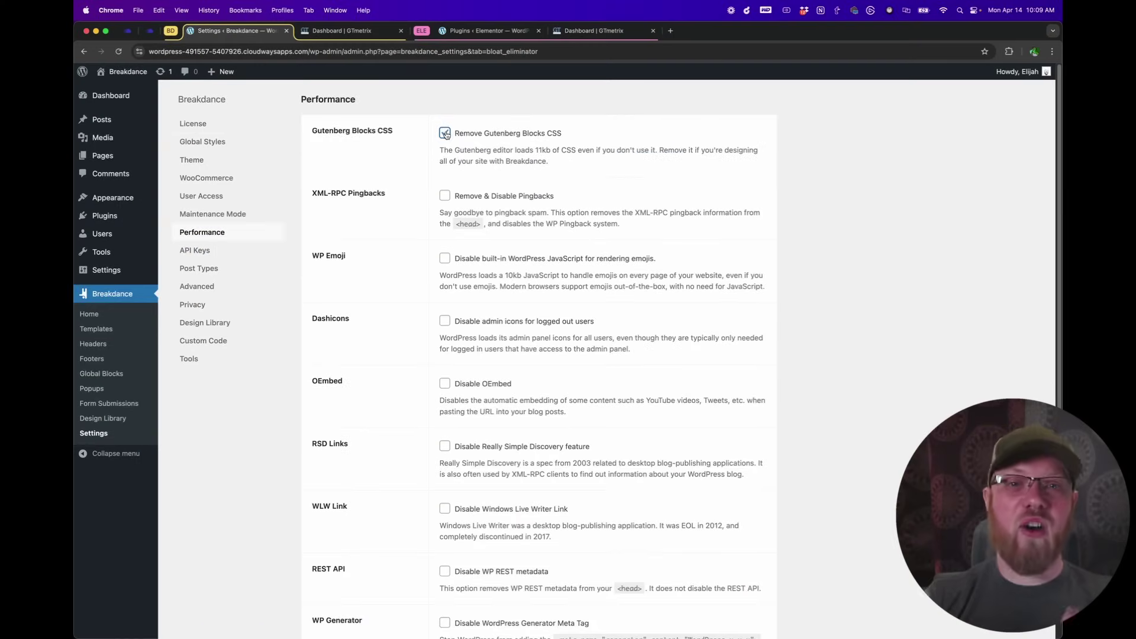
{"action": "left_click", "coordinate": [444, 195]}
{"action": "left_click", "coordinate": [445, 259]}
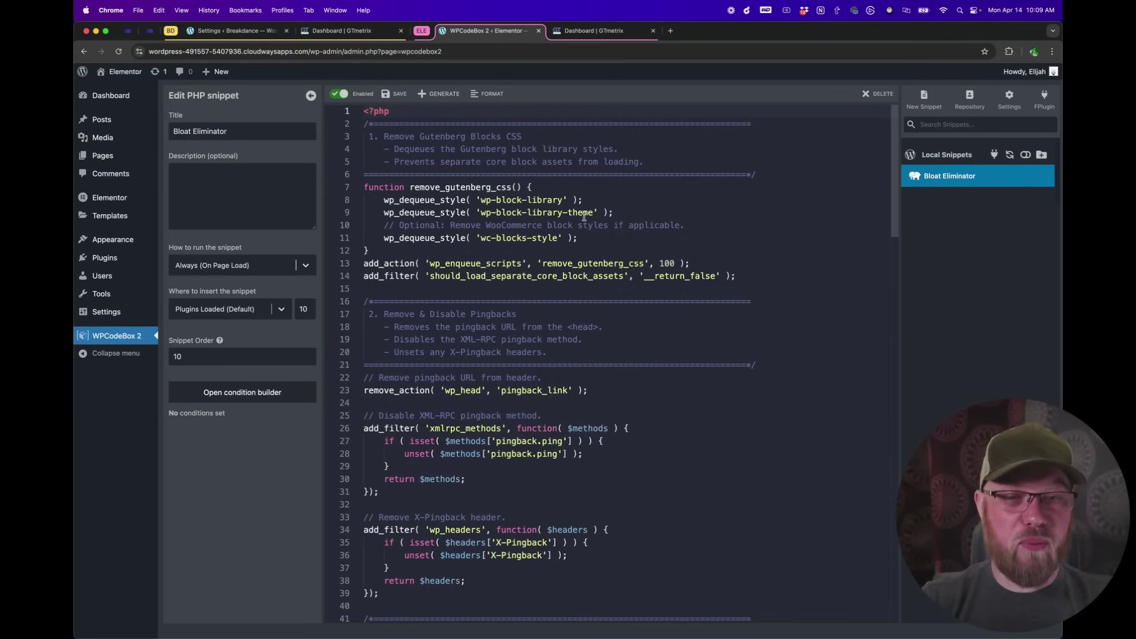
- Review the Blank – Breakdance waterfall: 11 requests, 16.4KB (45.4KB uncompressed), and the blank/ request timings
{"action": "scroll", "coordinate": [584, 119], "scroll_direction": "down", "scroll_amount": 12}
{"action": "scroll", "coordinate": [584, 119], "scroll_direction": "down", "scroll_amount": 2}
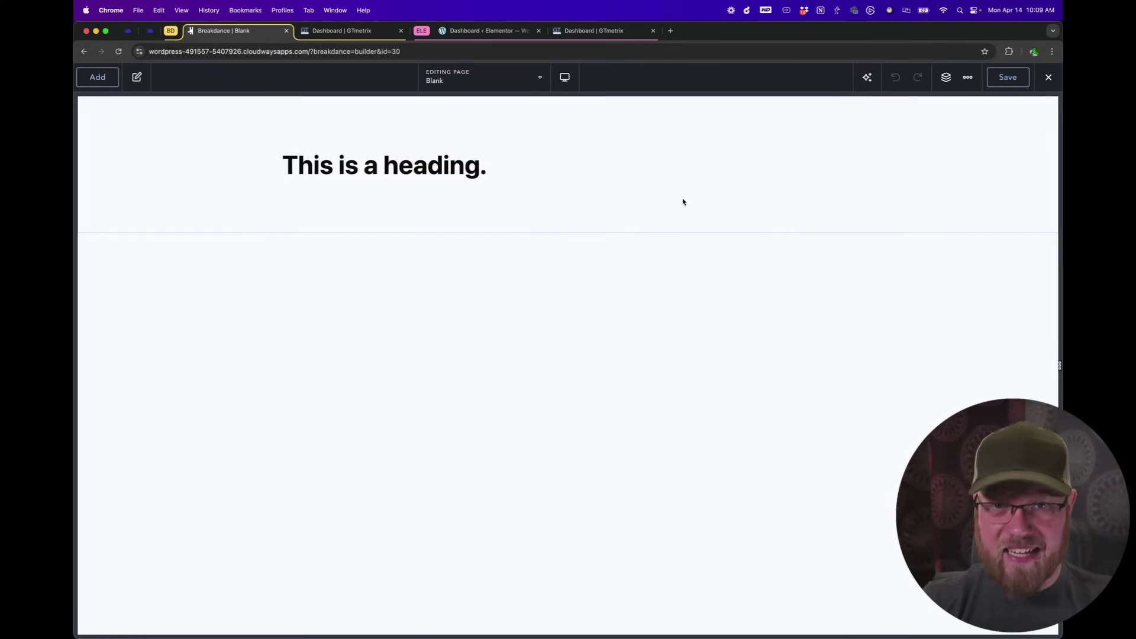
{"action": "left_click", "coordinate": [411, 160]}
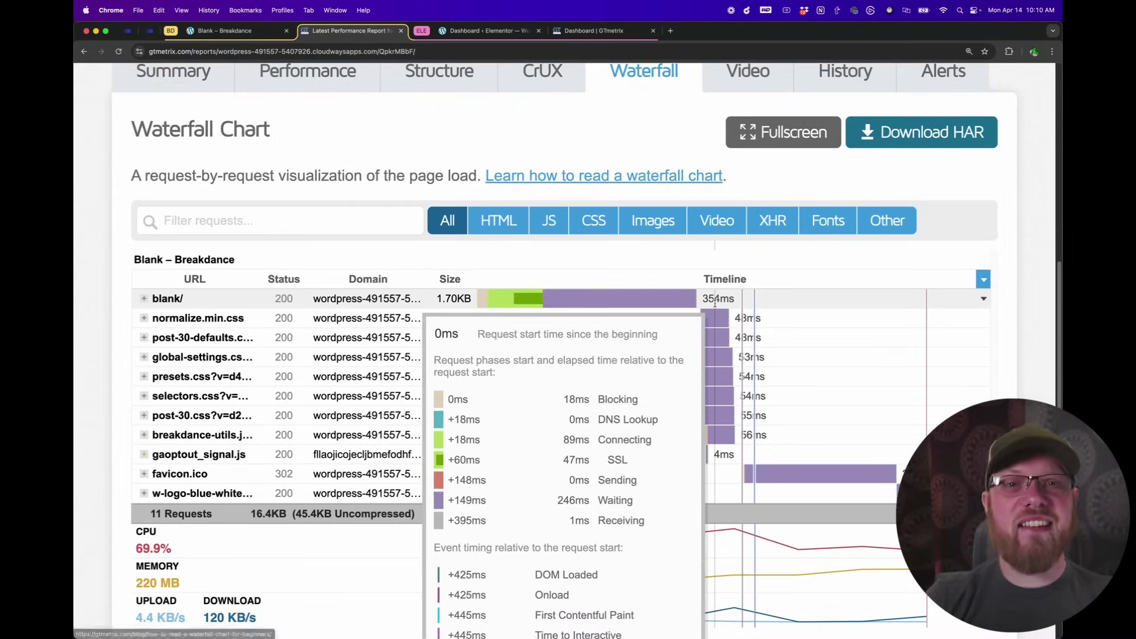
- Bring up the Breakdance site's All Pages list showing the published Blank and Built Page pages
{"action": "scroll", "coordinate": [995, 200], "scroll_direction": "up", "scroll_amount": 2}
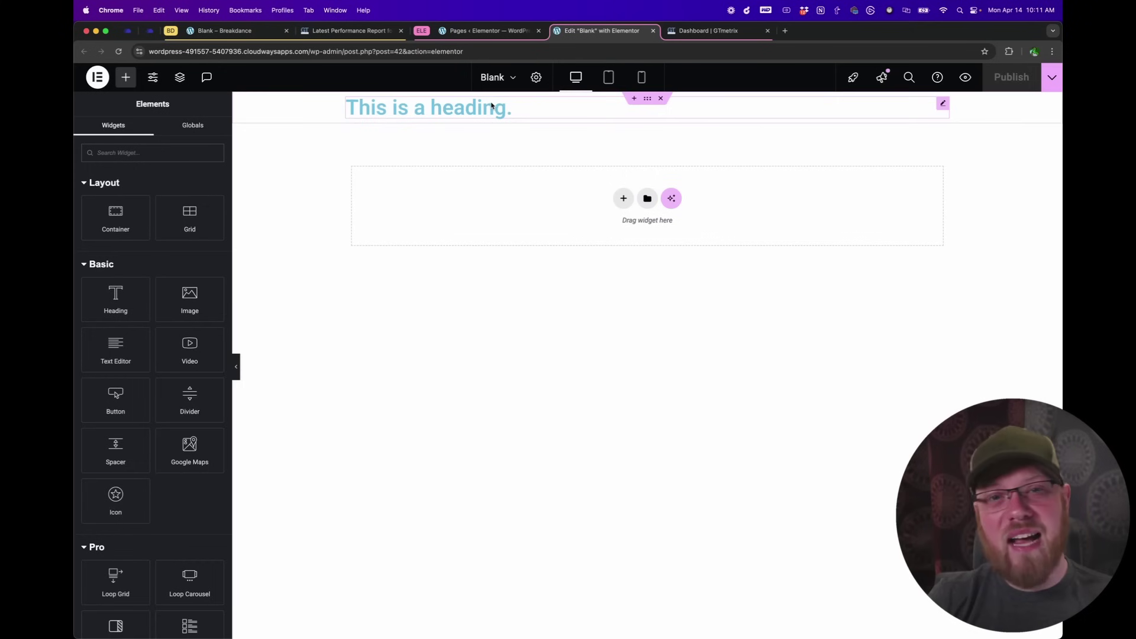
{"action": "left_click", "coordinate": [491, 106]}
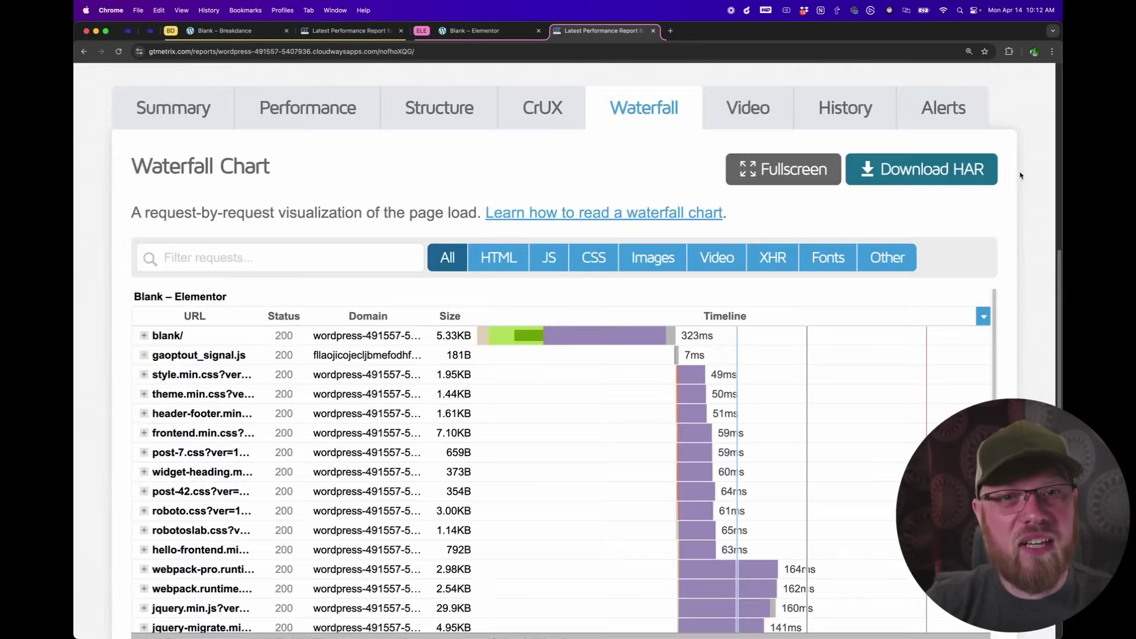
{"action": "scroll", "coordinate": [1018, 174], "scroll_direction": "down", "scroll_amount": 2}
{"action": "scroll", "coordinate": [1017, 174], "scroll_direction": "up", "scroll_amount": 1}
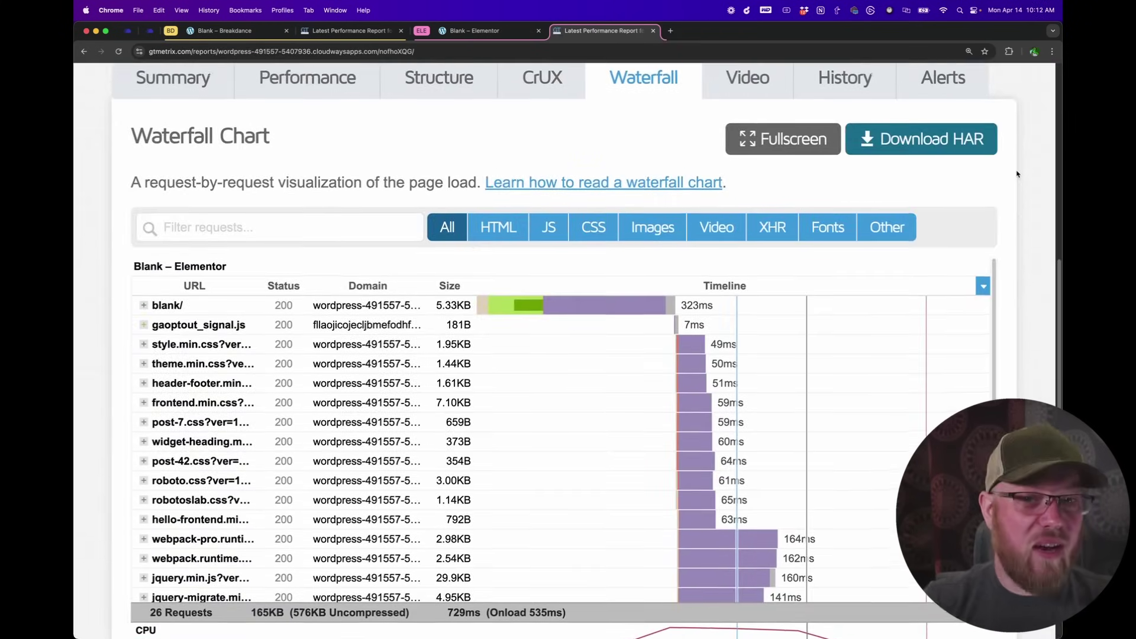
{"action": "scroll", "coordinate": [1017, 174], "scroll_direction": "down", "scroll_amount": 2}
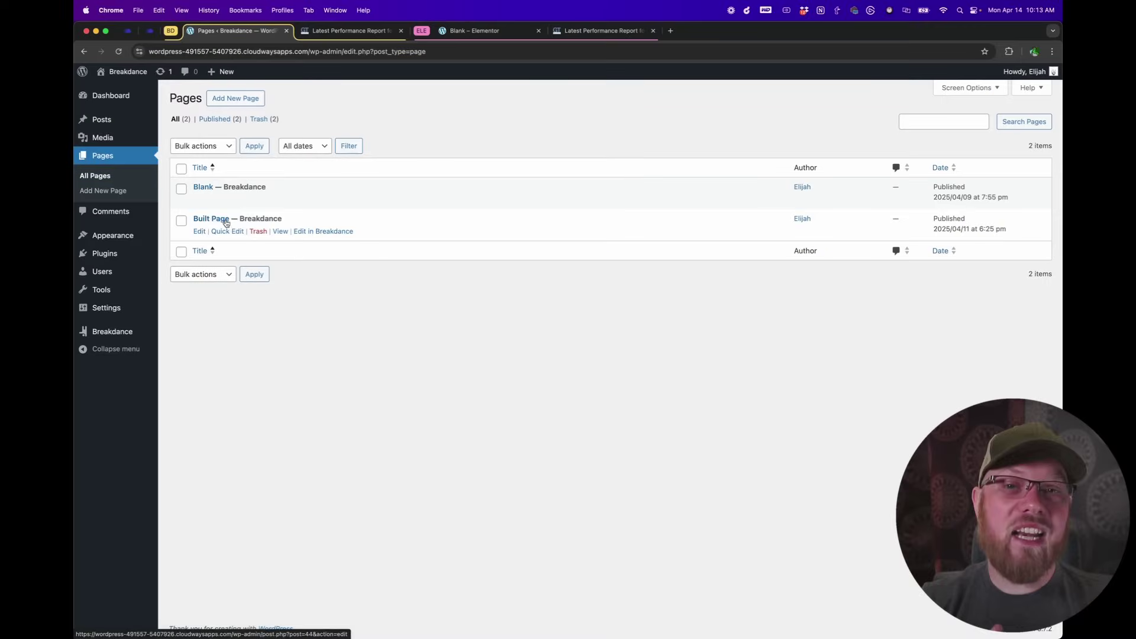
- Open Built Page's Breakdance editor in a new tab and view Elementor's 37-request, 258KB waterfall
{"action": "right_click", "coordinate": [305, 234]}
{"action": "left_click", "coordinate": [323, 236]}
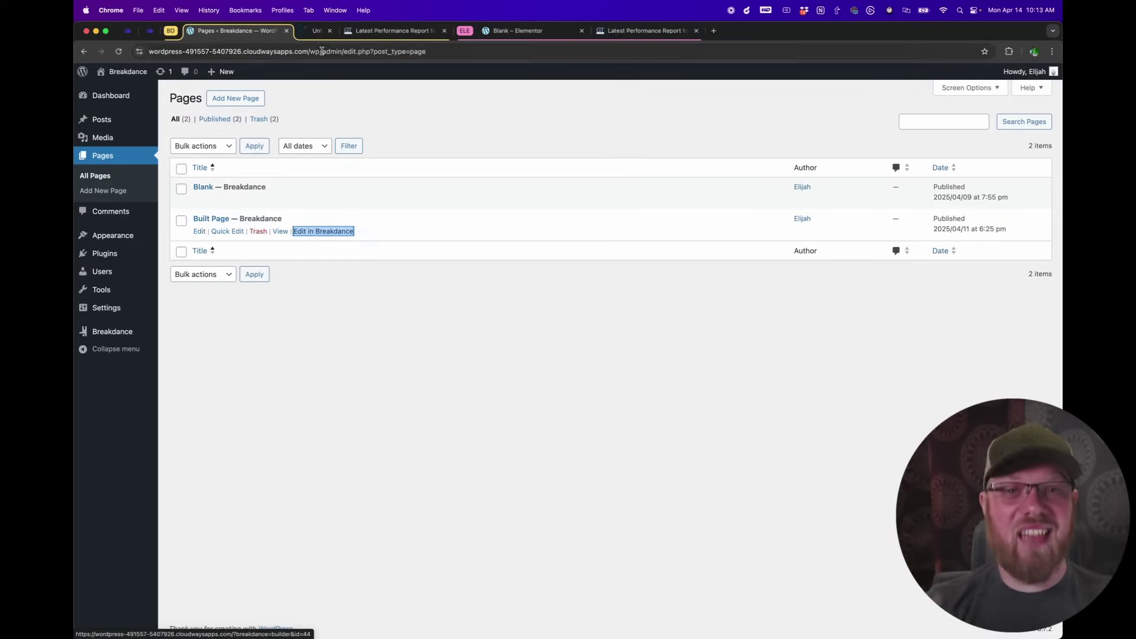
{"action": "left_click", "coordinate": [323, 37]}
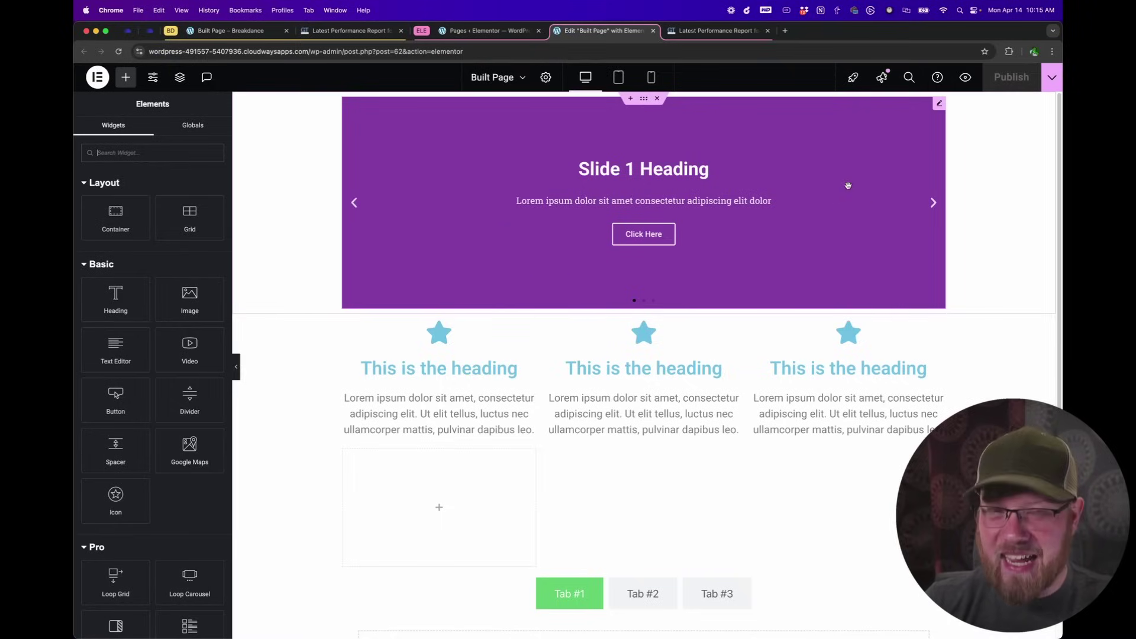
{"action": "left_click", "coordinate": [930, 204]}
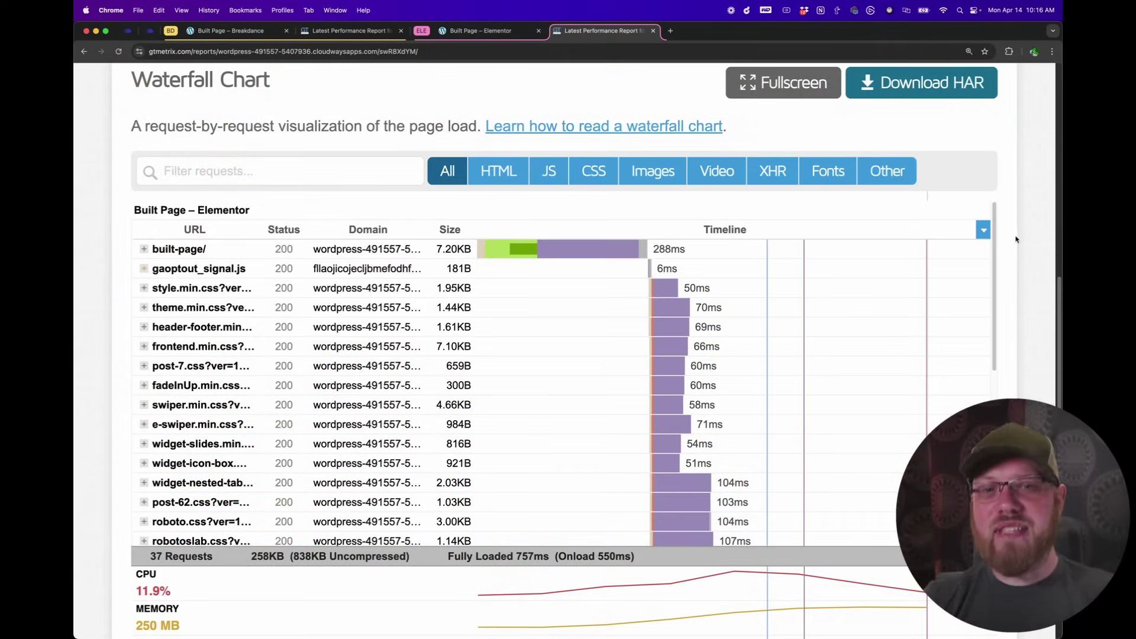
- Scroll through Built Page in the editor, showing the three 'Performant & Powerful' cards and tabbed section
{"action": "scroll", "coordinate": [1016, 239], "scroll_direction": "down", "scroll_amount": 1}
{"action": "scroll", "coordinate": [923, 260], "scroll_direction": "up", "scroll_amount": 3}
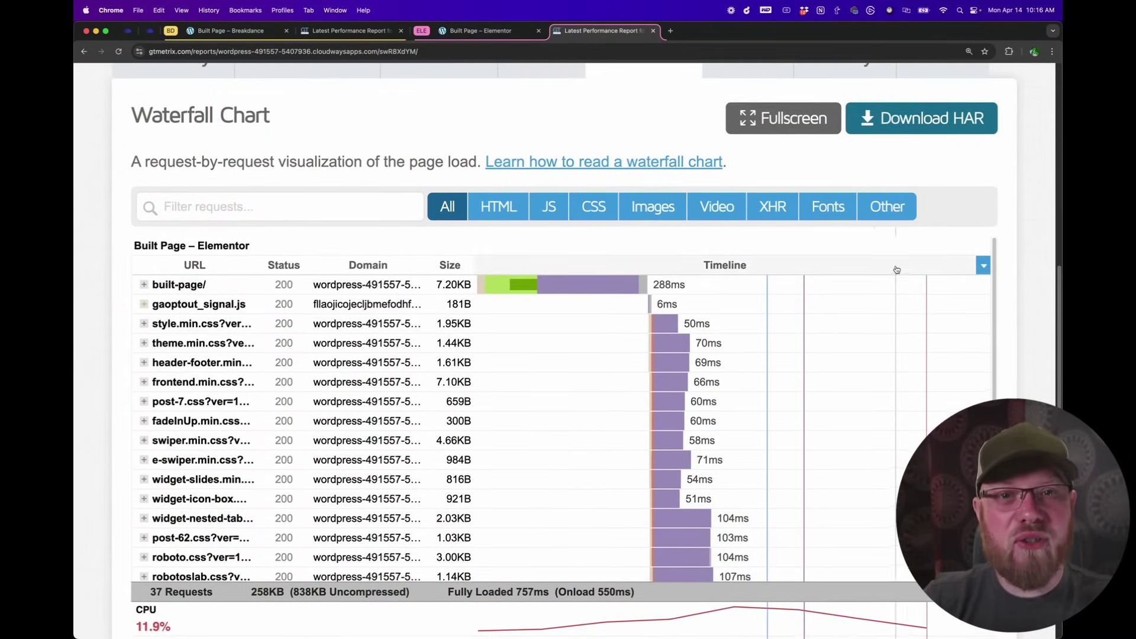
{"action": "scroll", "coordinate": [876, 346], "scroll_direction": "down", "scroll_amount": 5}
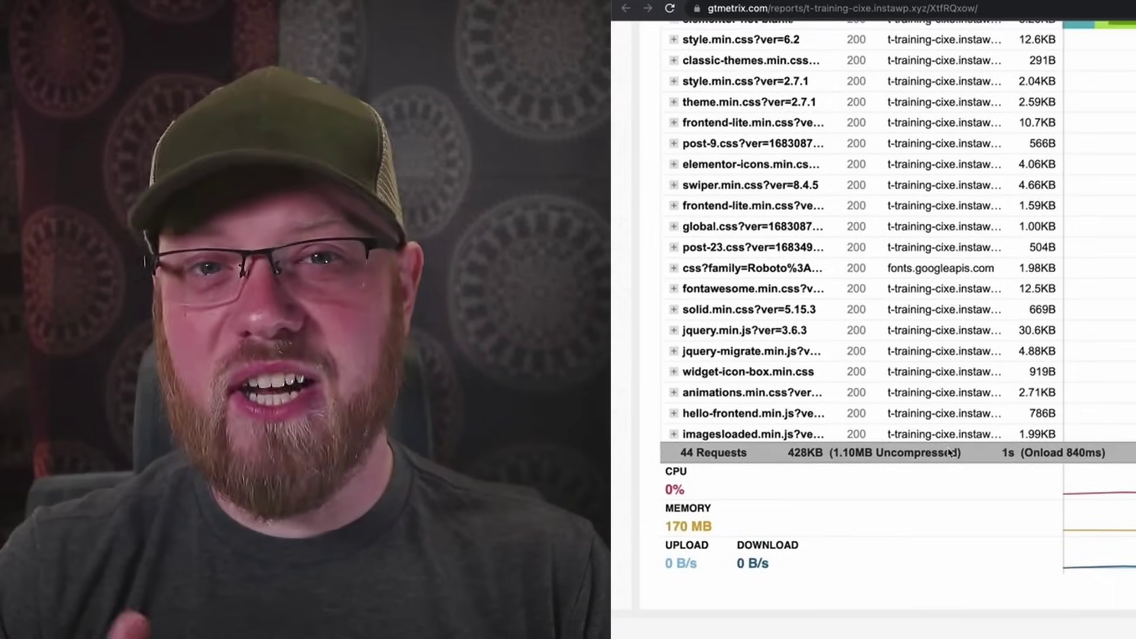
{"action": "scroll", "coordinate": [862, 520], "scroll_direction": "up", "scroll_amount": 2}
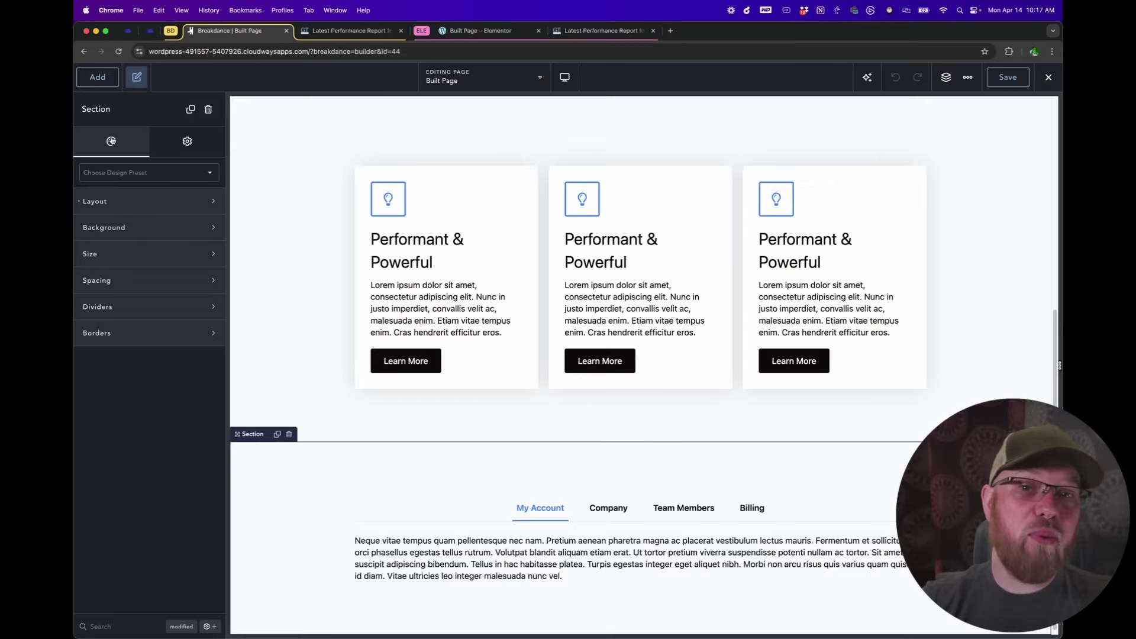
- Add a new Section at the bottom of Built Page by searching 'sec' in the Add panel
{"action": "left_click", "coordinate": [95, 75]}
{"action": "type", "text": "sec"}
{"action": "left_click", "coordinate": [119, 190]}
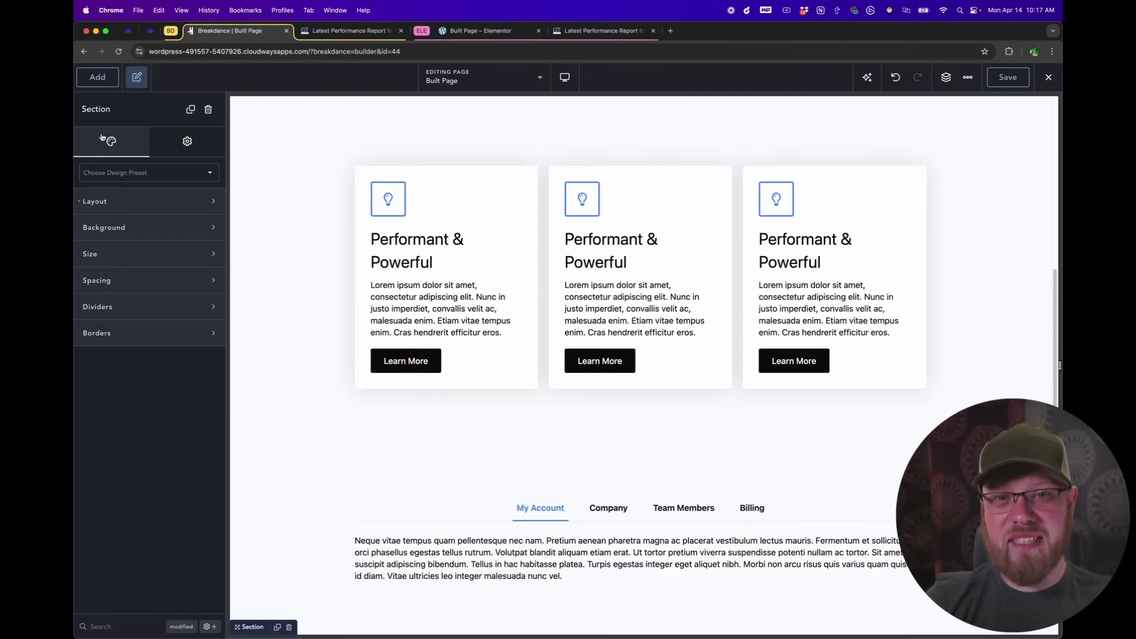
- Insert a Video element into the page by searching 'video' in the Add panel
{"action": "left_click", "coordinate": [97, 77]}
{"action": "type", "text": "video"}
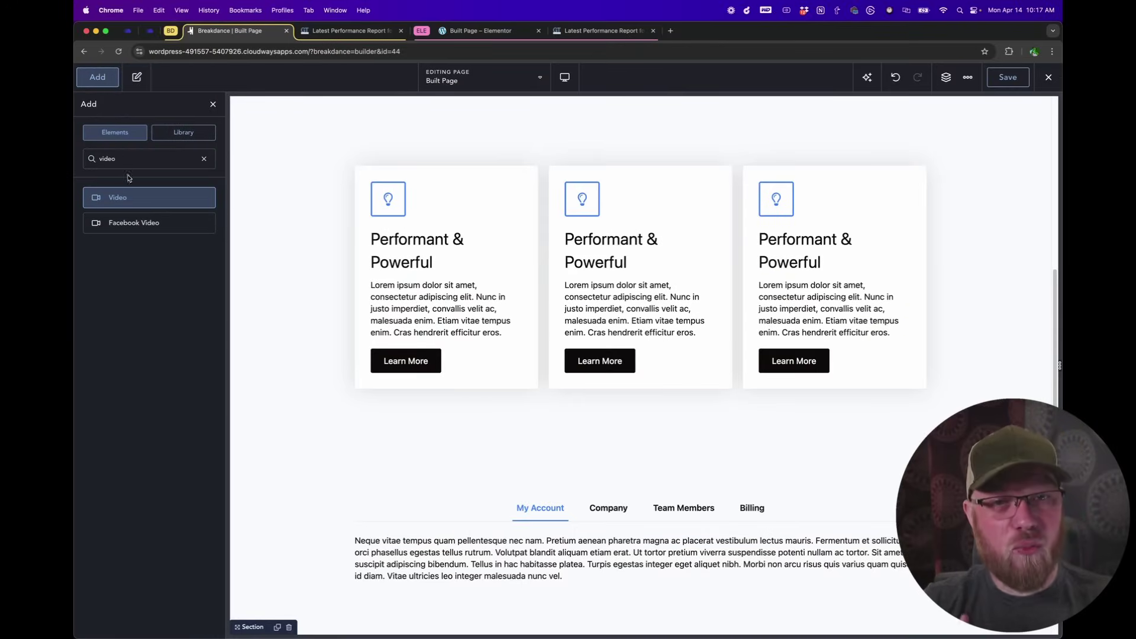
{"action": "left_click", "coordinate": [126, 197]}
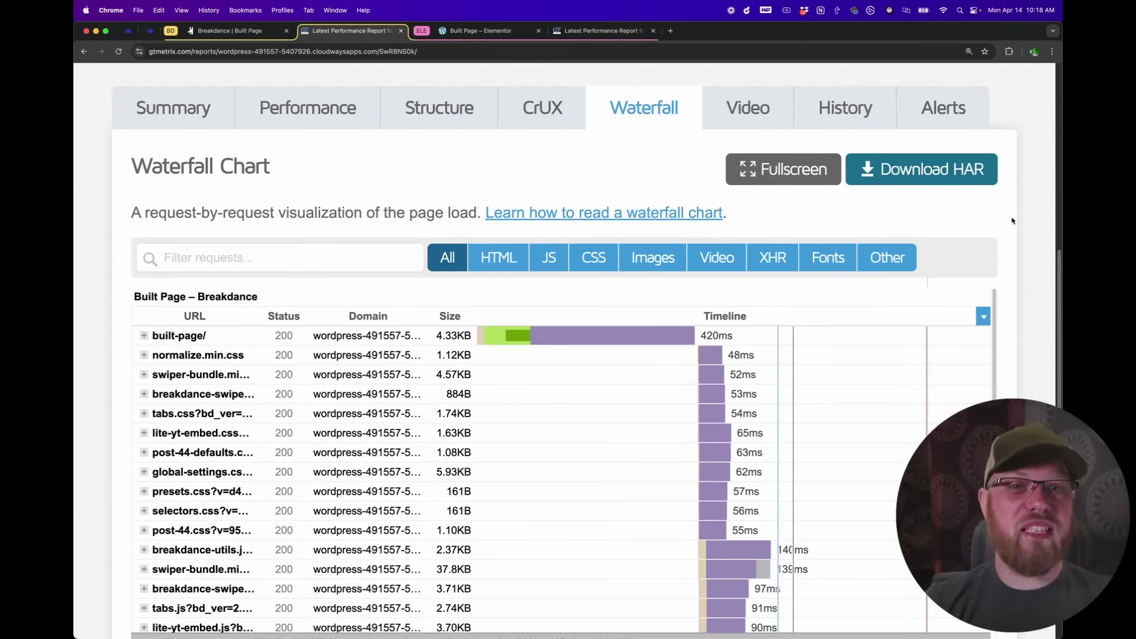
- Scroll the Breakdance (21 requests, 177KB) and Elementor (69 requests, 1.28MB) waterfalls, then return to the editor
{"action": "scroll", "coordinate": [1012, 221], "scroll_direction": "down", "scroll_amount": 2}
{"action": "scroll", "coordinate": [1012, 221], "scroll_direction": "up", "scroll_amount": 1}
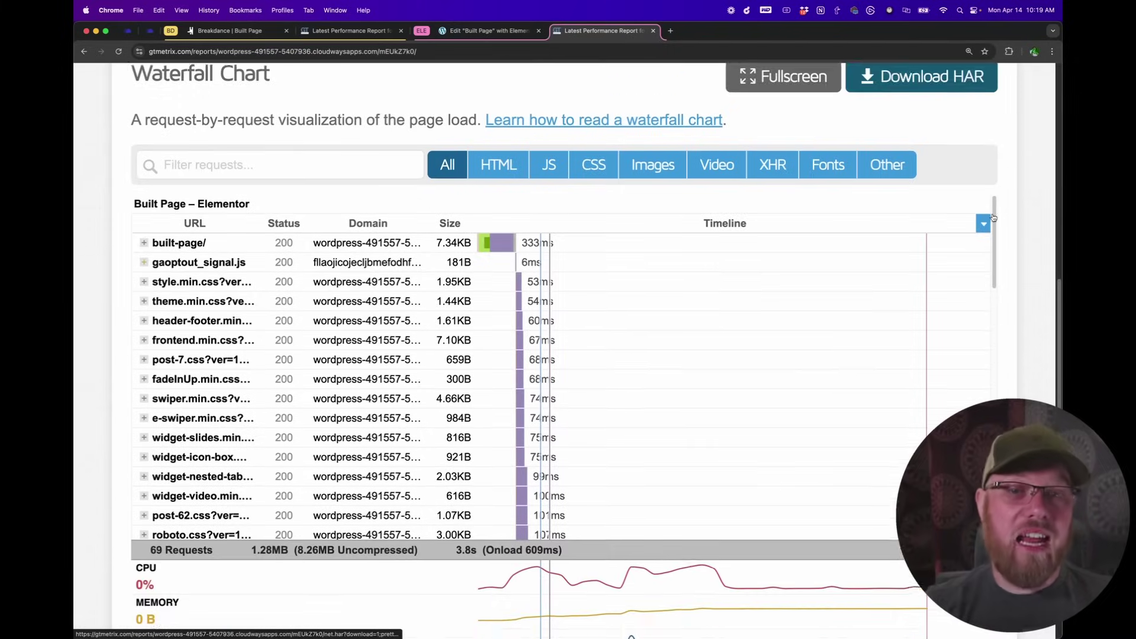
{"action": "scroll", "coordinate": [993, 218], "scroll_direction": "down", "scroll_amount": 1}
{"action": "scroll", "coordinate": [993, 217], "scroll_direction": "up", "scroll_amount": 1}
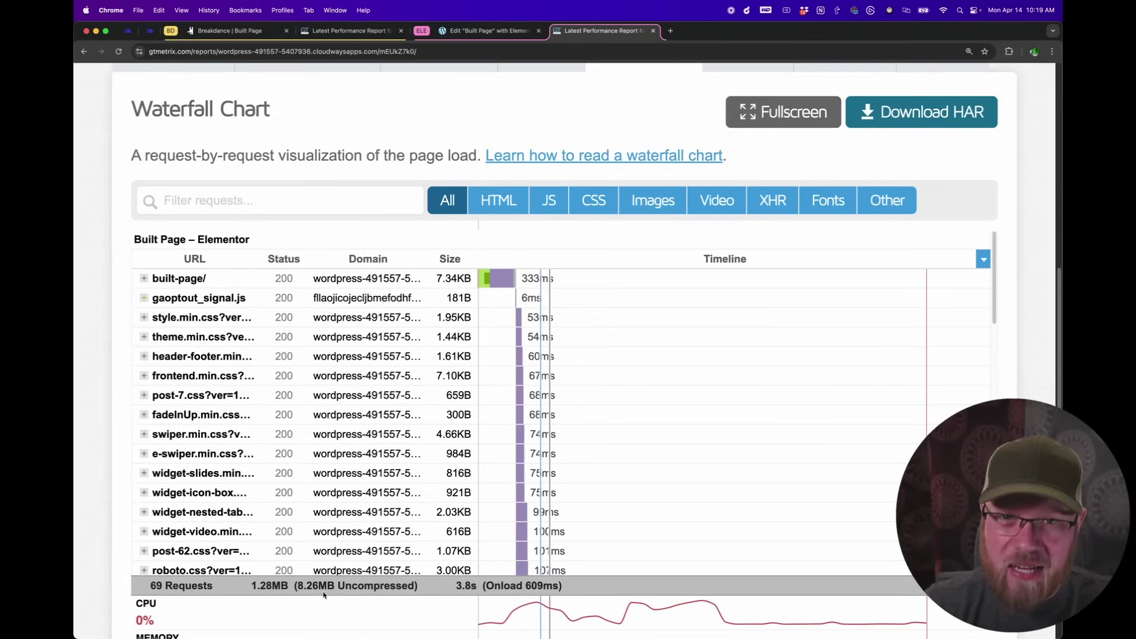
{"action": "left_click", "coordinate": [249, 33]}
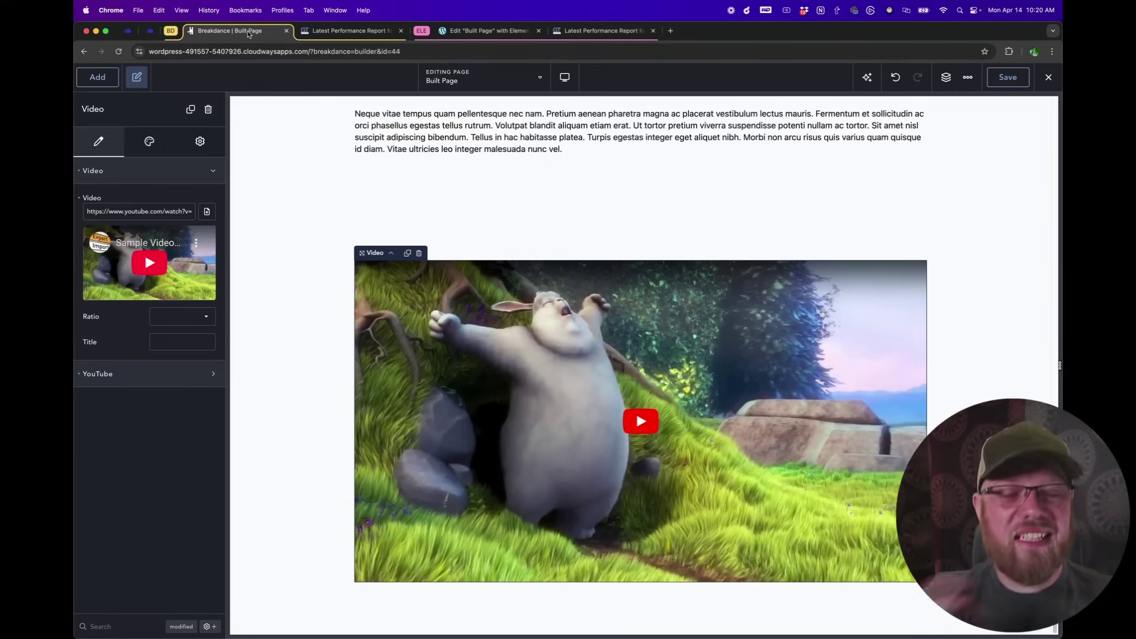
- Expand the Video element's YouTube settings to reveal its Lightweight load method
{"action": "left_click", "coordinate": [174, 373]}
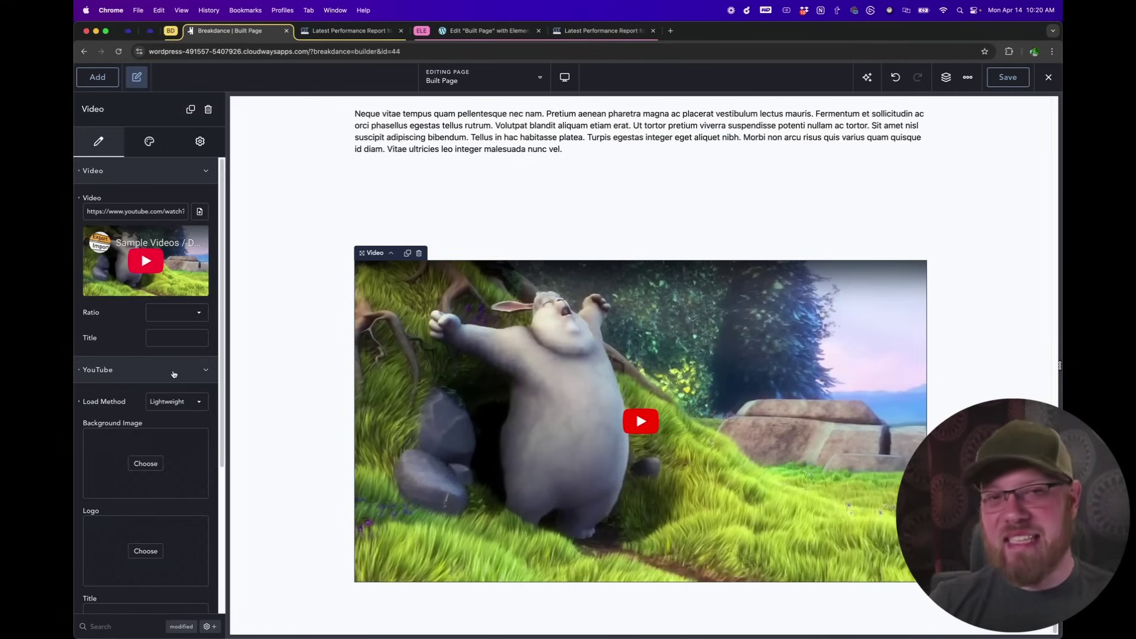
{"action": "scroll", "coordinate": [174, 373], "scroll_direction": "down", "scroll_amount": 3}
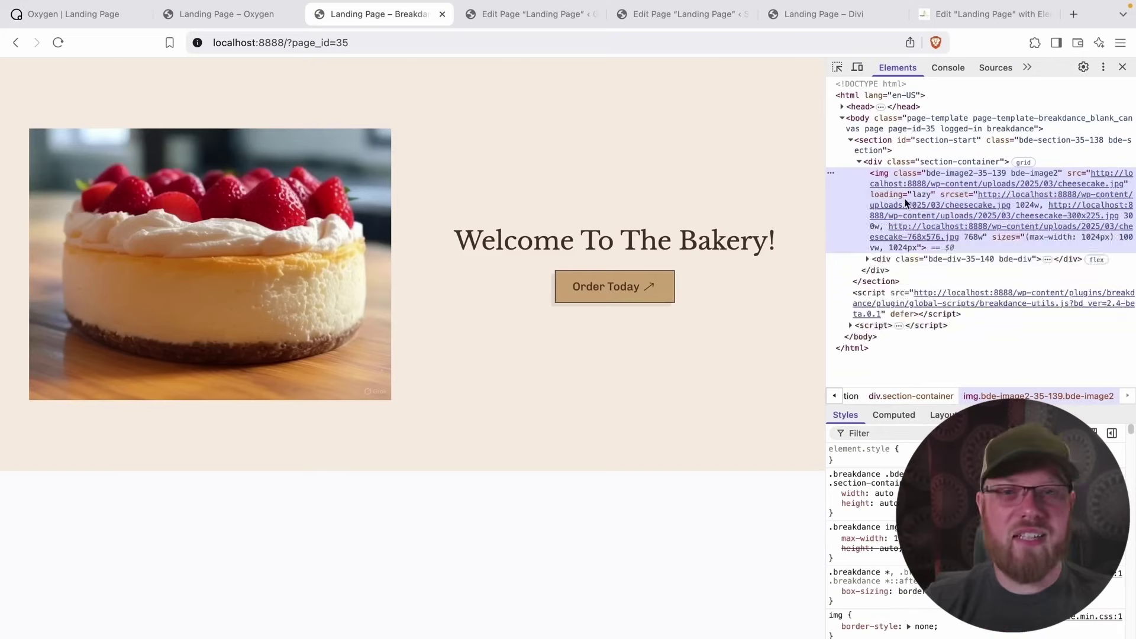
- Expand the Breakdance Landing Page's div, 'Welcome To The Bakery!' heading, Order Today button and span markup
{"action": "mouse_move", "coordinate": [852, 317]}
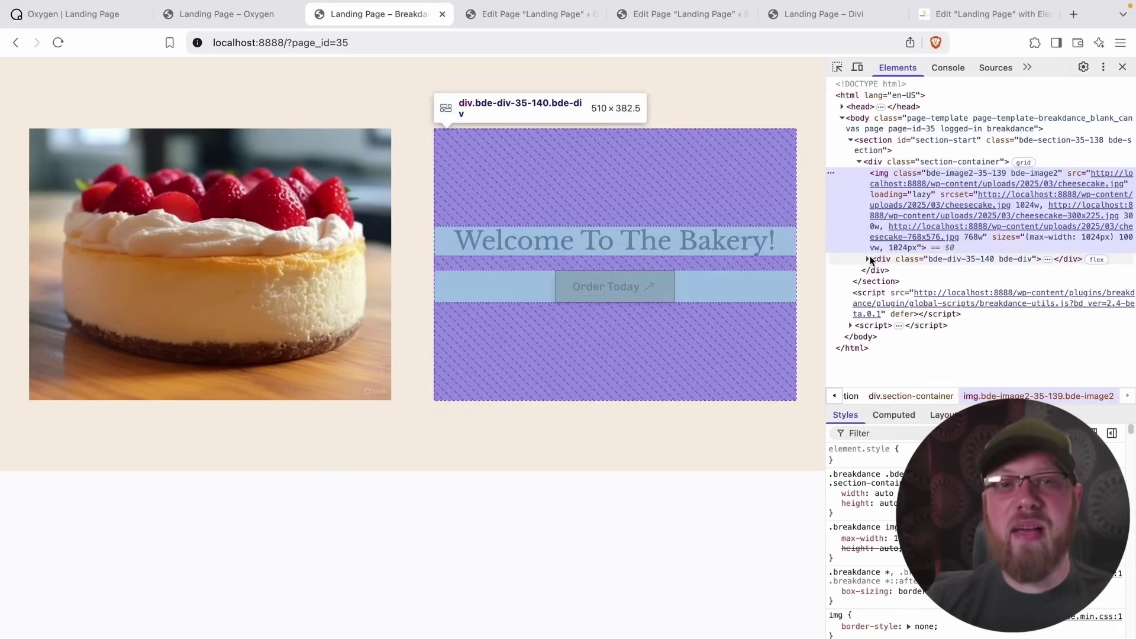
{"action": "left_click", "coordinate": [868, 259]}
{"action": "left_click", "coordinate": [898, 274]}
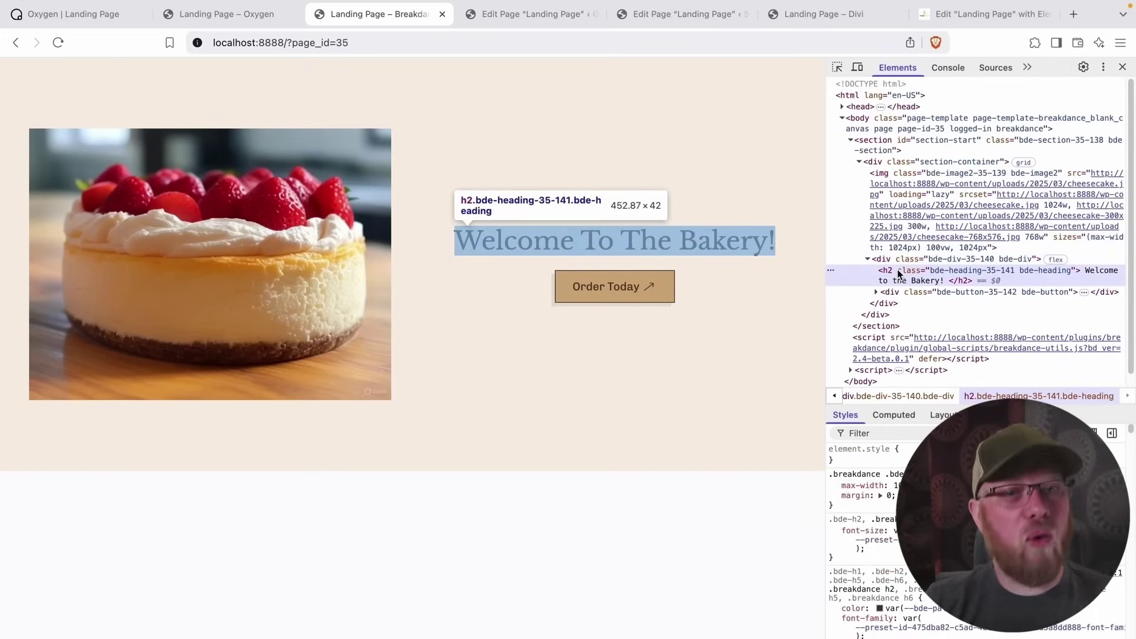
{"action": "left_click", "coordinate": [877, 292]}
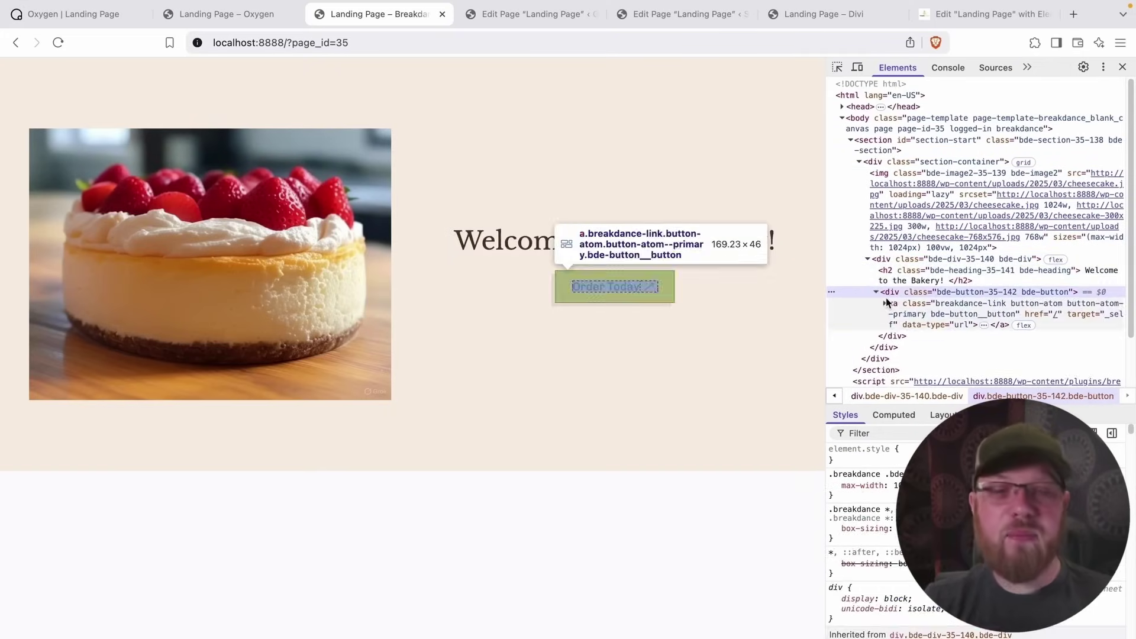
{"action": "left_click", "coordinate": [884, 303]}
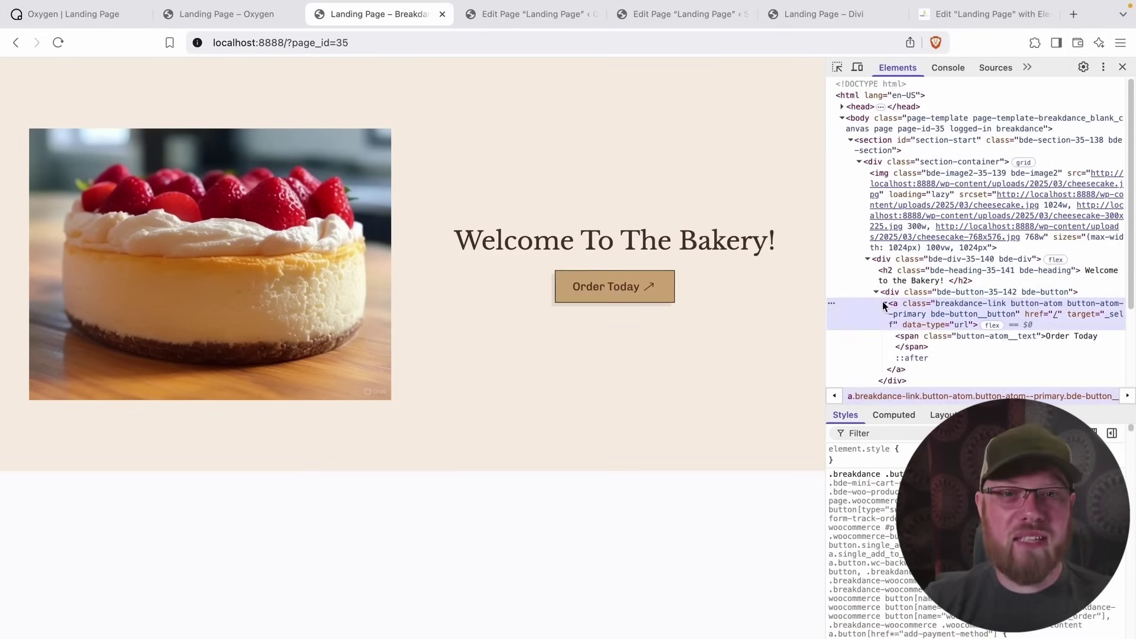
{"action": "left_click", "coordinate": [934, 346]}
{"action": "left_click", "coordinate": [893, 220]}
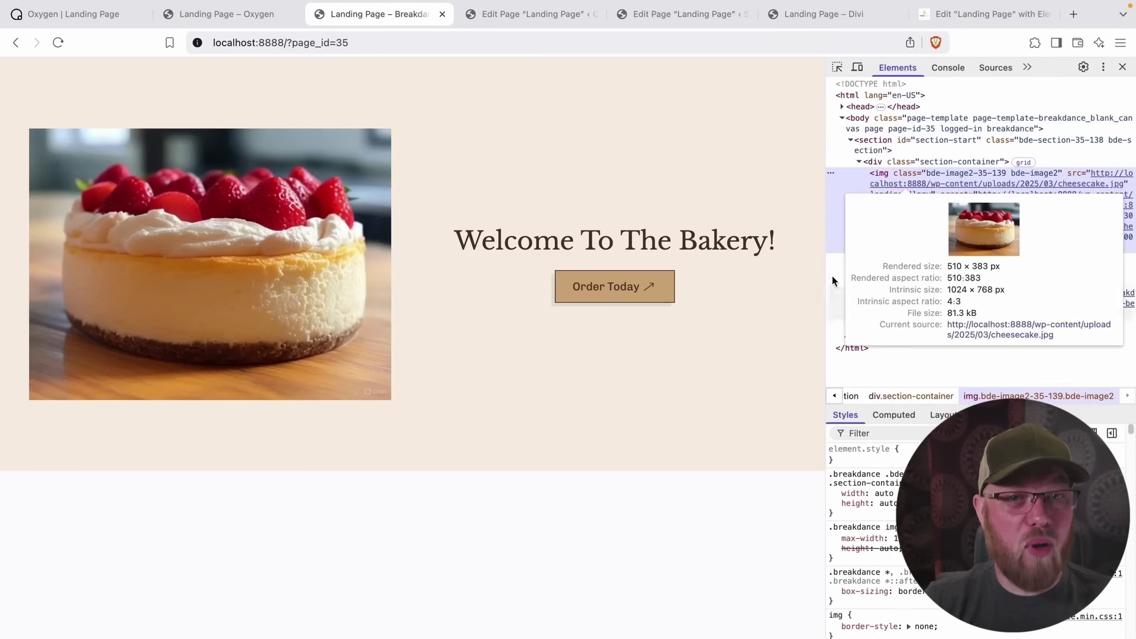
{"action": "left_click", "coordinate": [868, 259]}
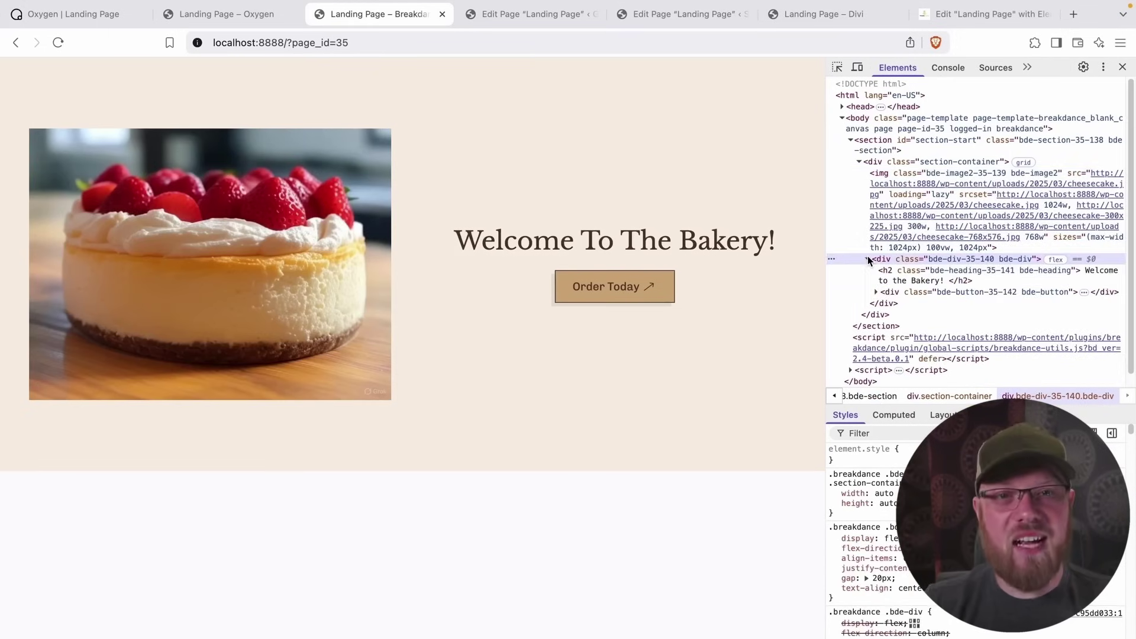
{"action": "left_click", "coordinate": [898, 273]}
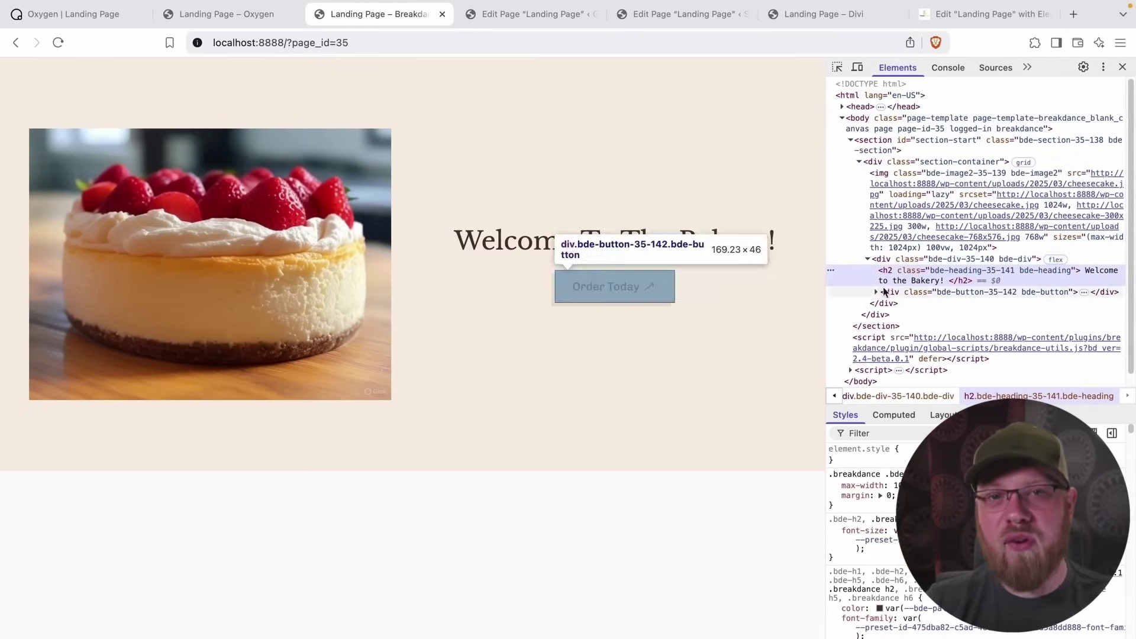
{"action": "left_click", "coordinate": [876, 291]}
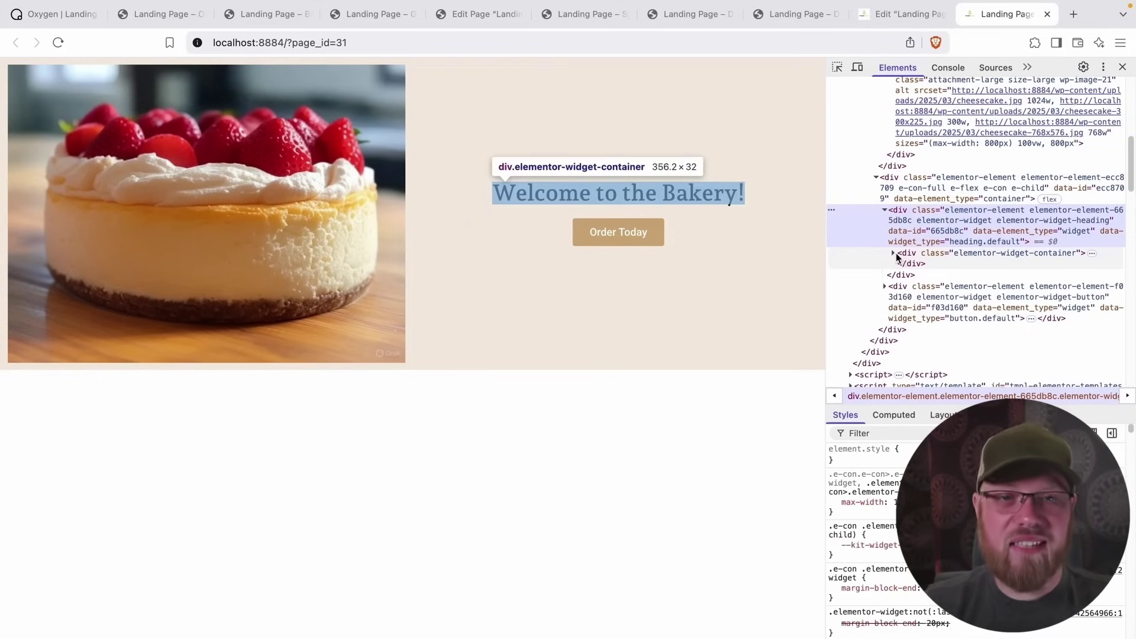
- Expand the Elementor page's heading widget and nested button wrapper containers down to the innermost button
{"action": "left_click", "coordinate": [894, 254]}
{"action": "scroll", "coordinate": [909, 268], "scroll_direction": "down", "scroll_amount": 2}
{"action": "left_click", "coordinate": [885, 201]}
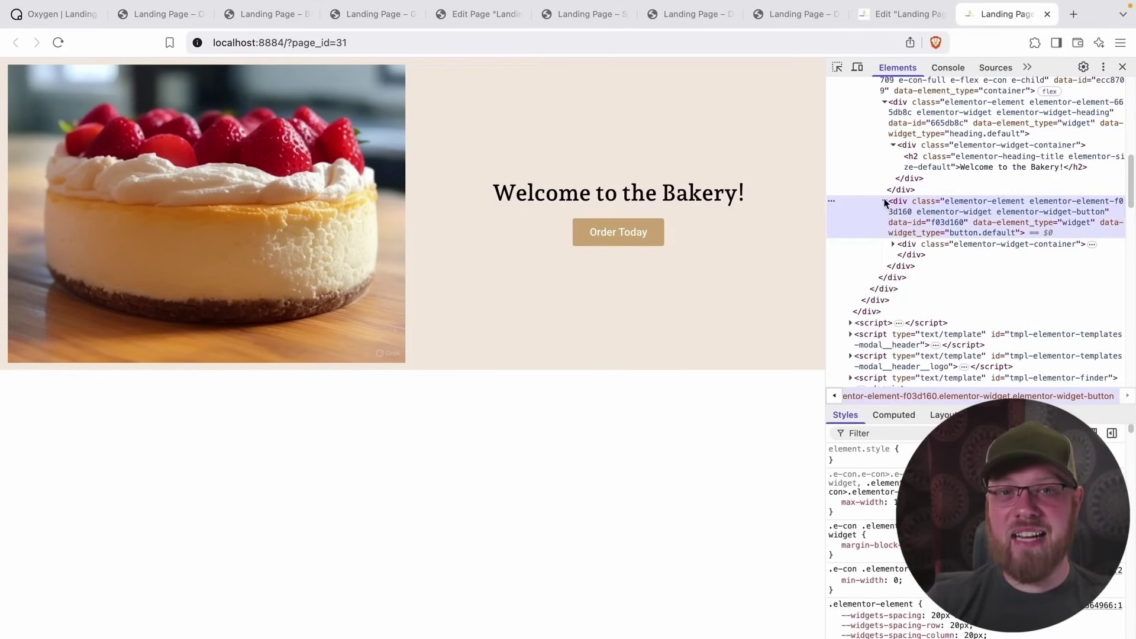
{"action": "left_click", "coordinate": [893, 244]}
{"action": "left_click", "coordinate": [902, 255]}
{"action": "left_click", "coordinate": [912, 266]}
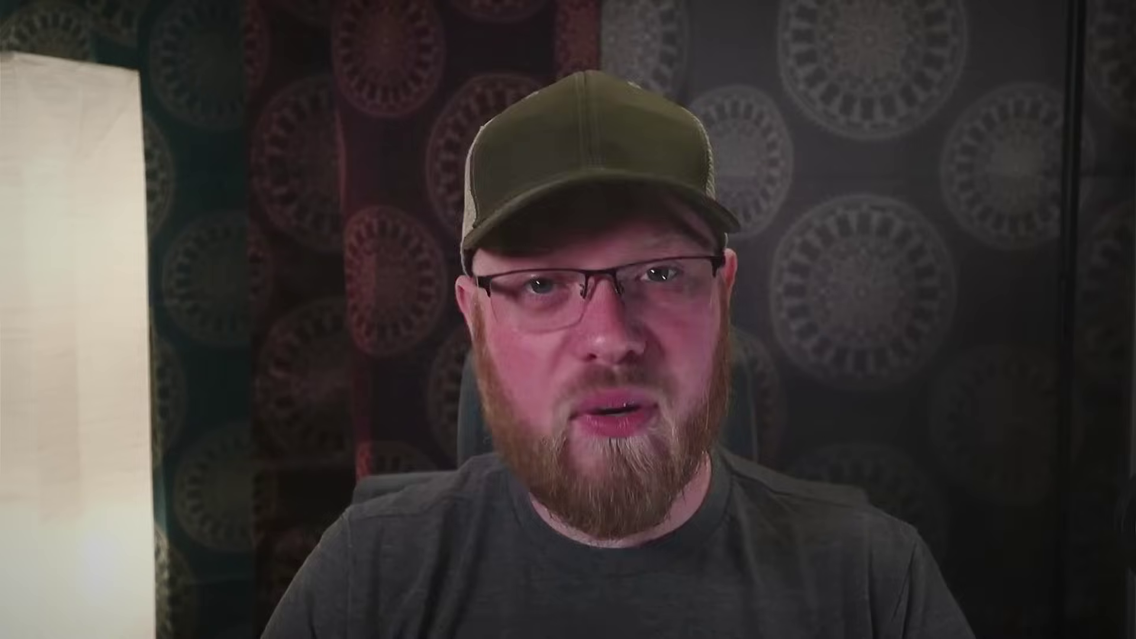